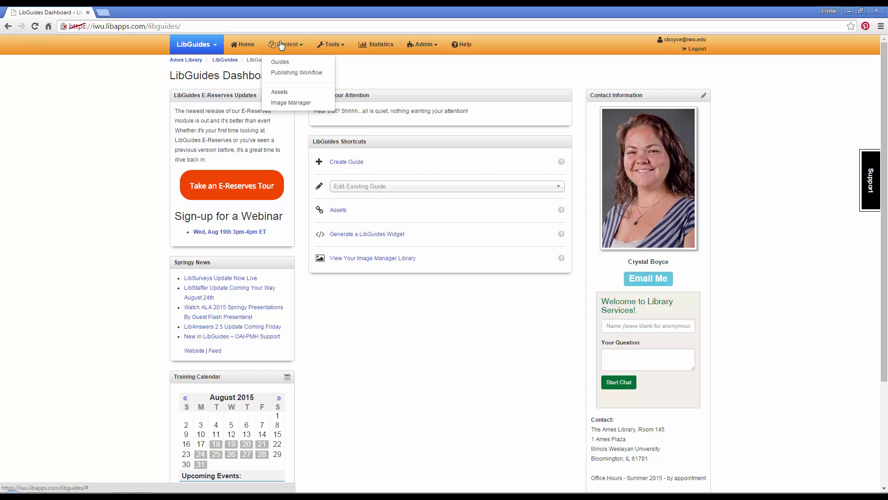
Step: Filter the guides list by the name "defa" and open the Default Template guide for editing
{"action": "left_click", "coordinate": [280, 62]}
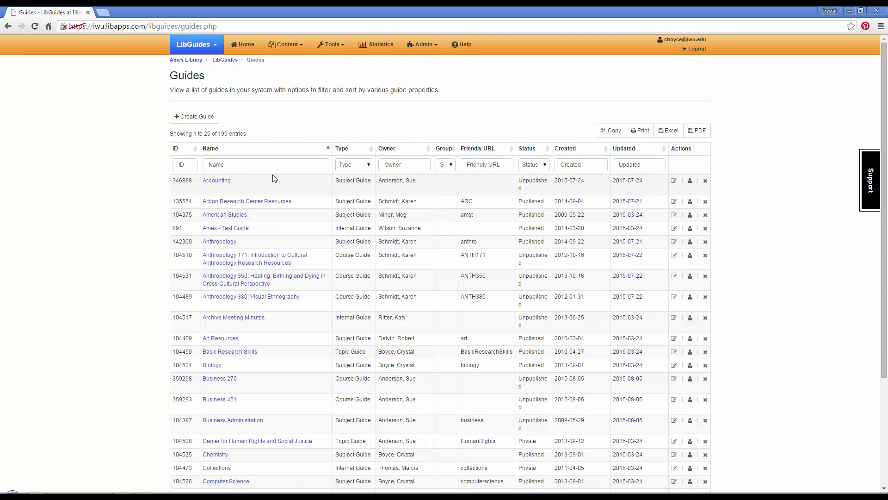
{"action": "left_click", "coordinate": [272, 167]}
{"action": "type", "text": "defa"}
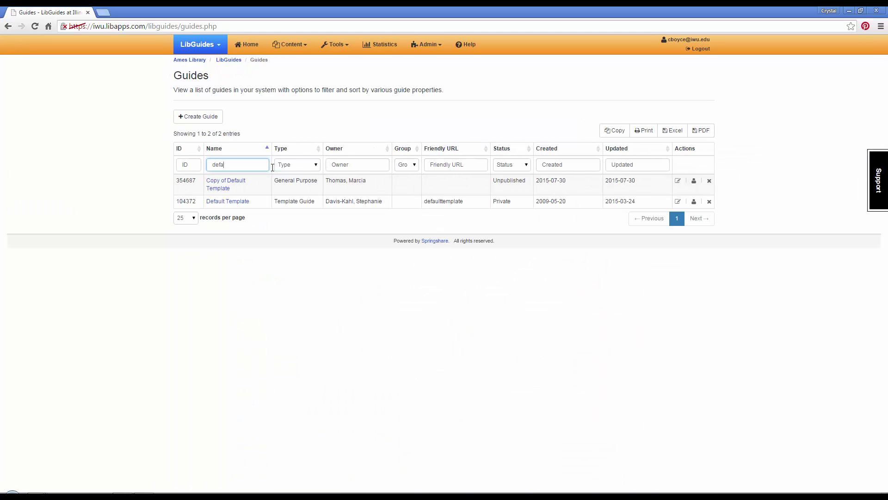
{"action": "left_click", "coordinate": [242, 202]}
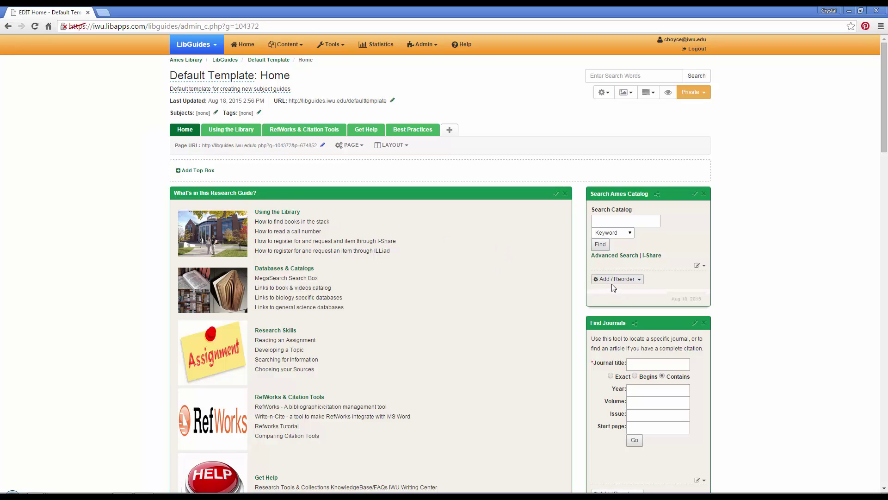
Step: Look over the content boxes on the Default Template's Home page
{"action": "scroll", "coordinate": [324, 241], "scroll_direction": "down", "scroll_amount": 2}
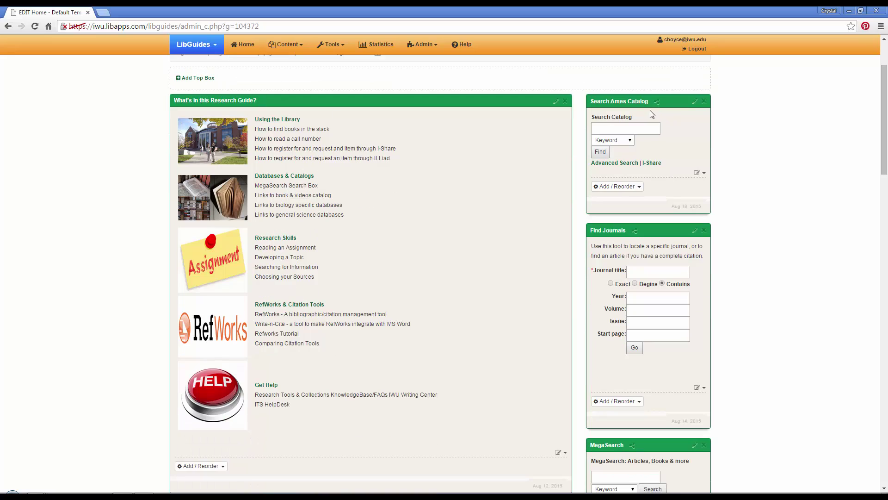
{"action": "scroll", "coordinate": [682, 305], "scroll_direction": "down", "scroll_amount": 2}
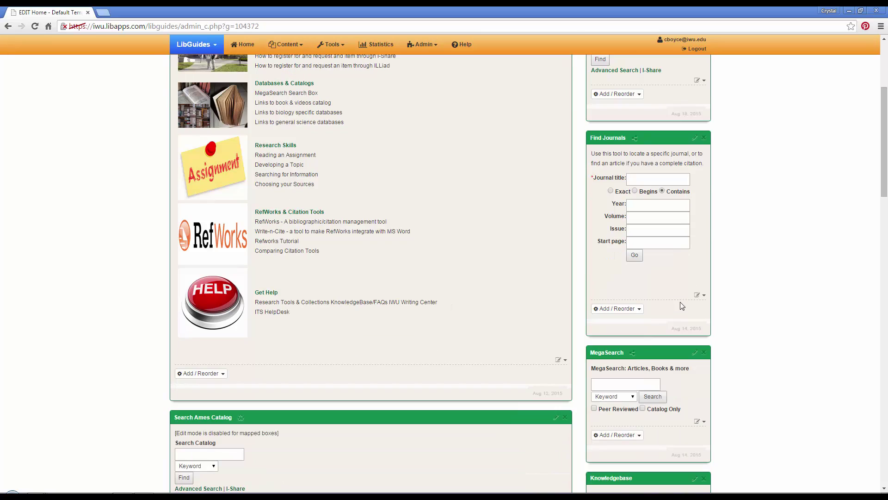
{"action": "scroll", "coordinate": [733, 301], "scroll_direction": "up", "scroll_amount": 3}
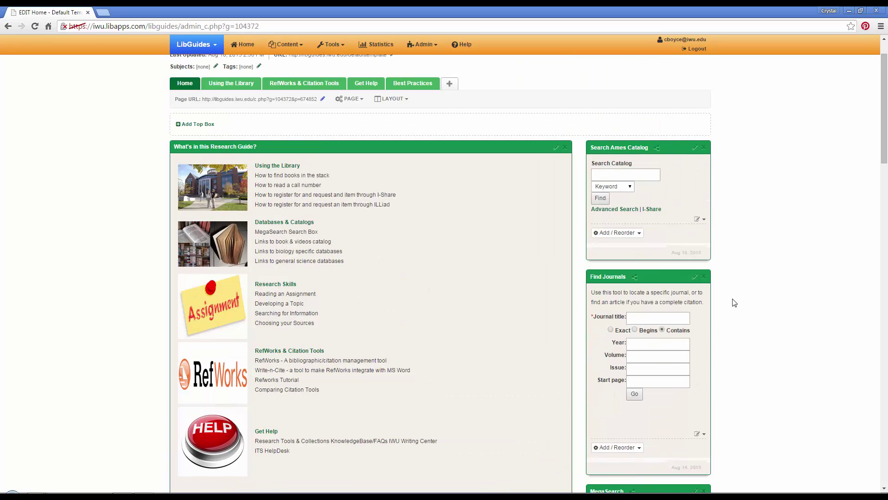
{"action": "scroll", "coordinate": [389, 187], "scroll_direction": "up", "scroll_amount": 1}
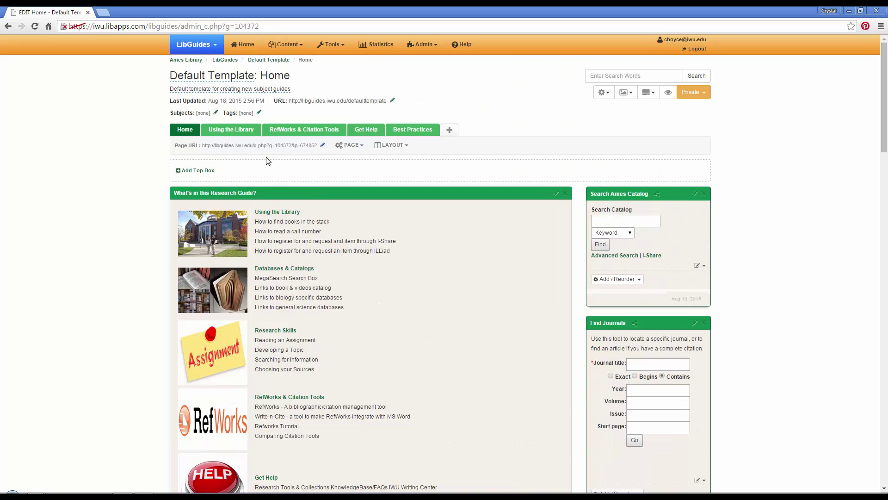
Step: View the Using the Library, RefWorks & Citation Tools and Get Help pages, including the RefWorks page's redirect target
{"action": "left_click", "coordinate": [233, 132]}
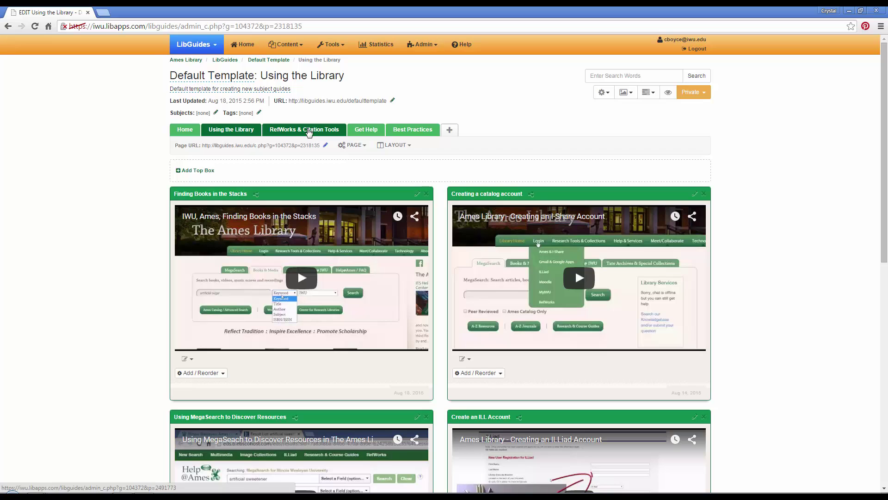
{"action": "left_click", "coordinate": [308, 134]}
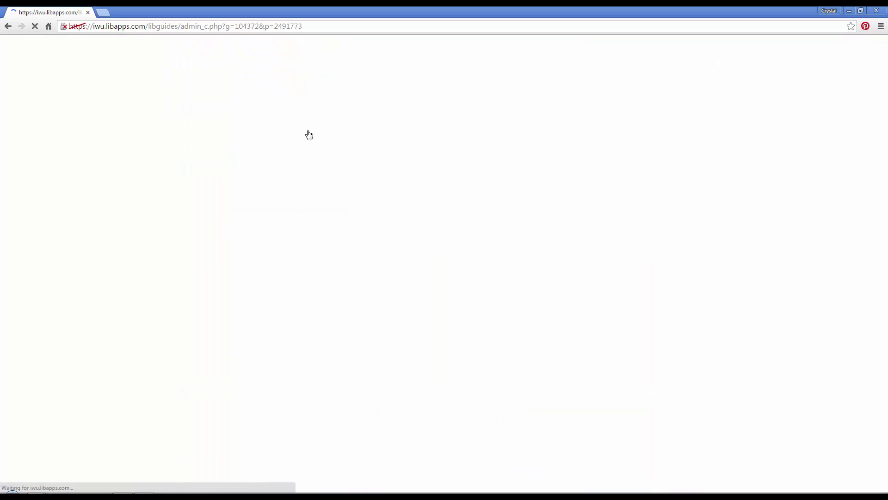
{"action": "left_click", "coordinate": [384, 185]}
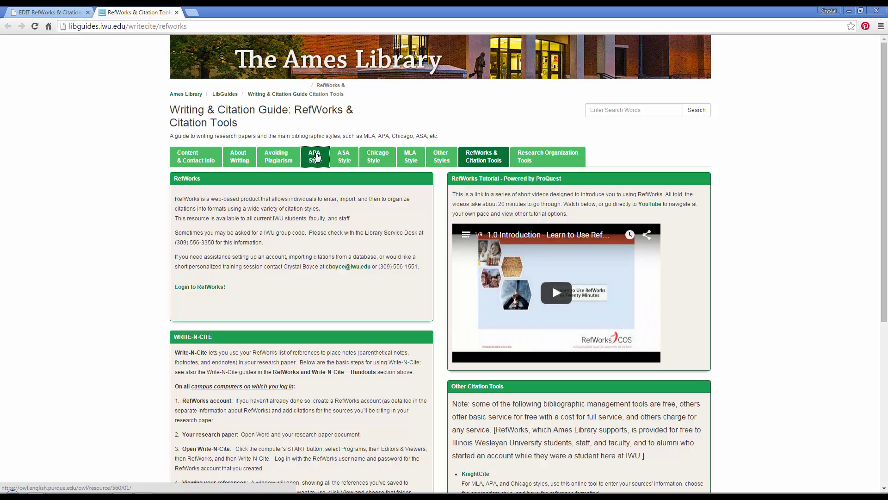
{"action": "left_click", "coordinate": [50, 12]}
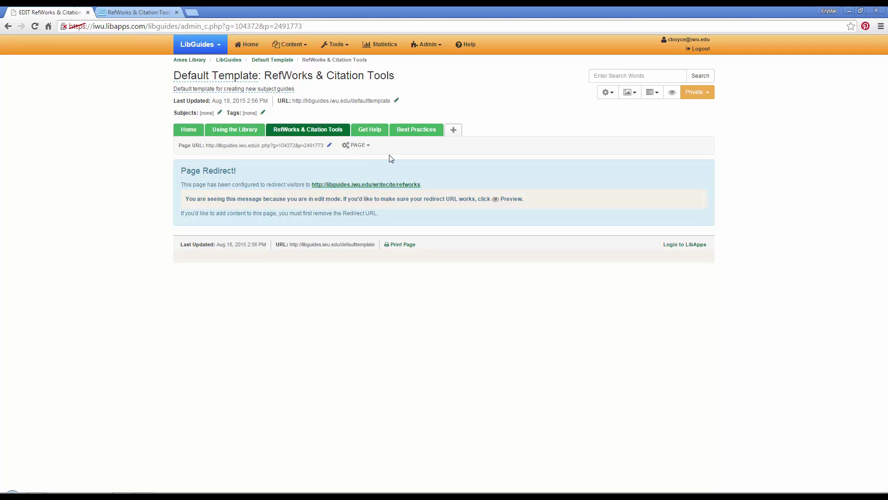
{"action": "left_click", "coordinate": [371, 131]}
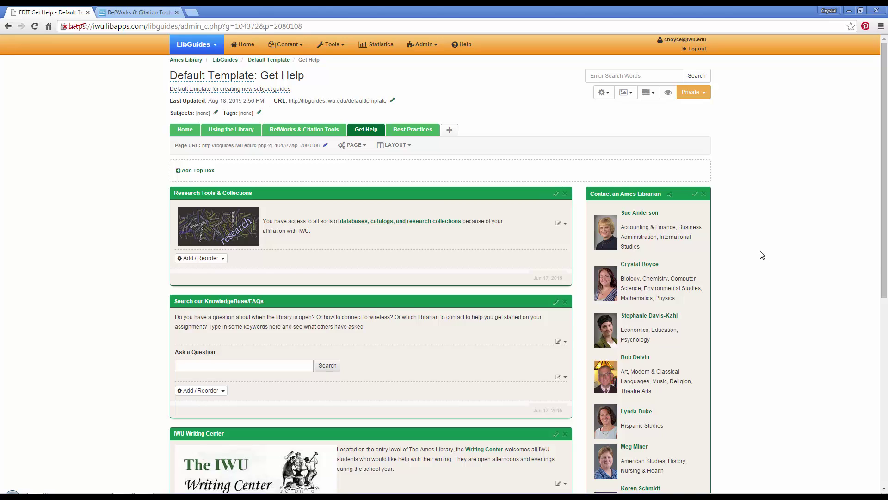
Step: Examine the best practice links and the tutorial videos on the guide's Best Practices page
{"action": "left_click", "coordinate": [401, 132]}
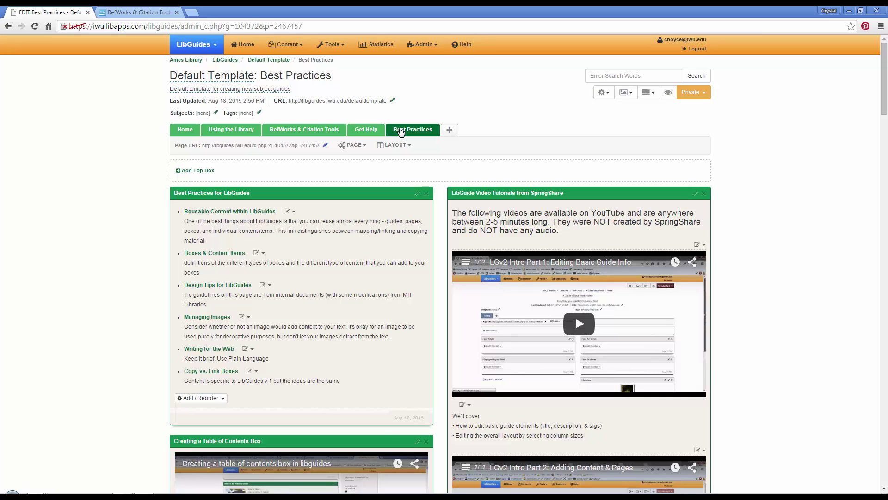
{"action": "scroll", "coordinate": [366, 435], "scroll_direction": "down", "scroll_amount": 4}
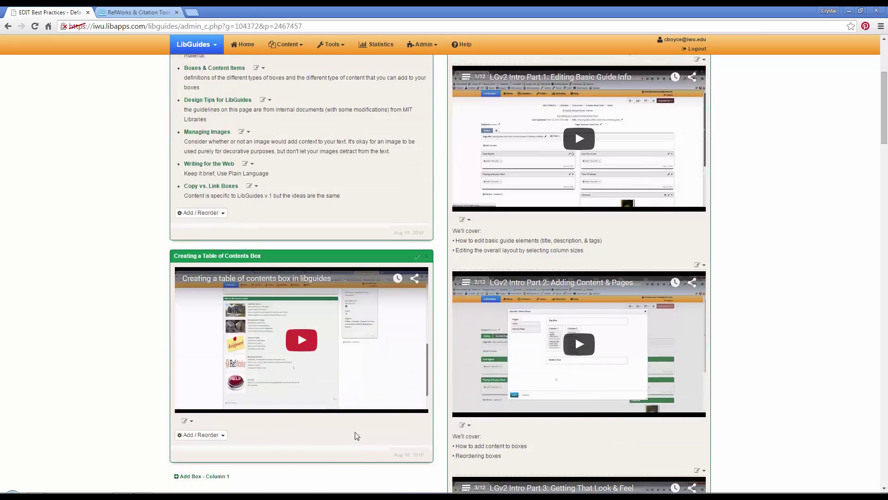
{"action": "scroll", "coordinate": [335, 389], "scroll_direction": "down", "scroll_amount": 1}
{"action": "scroll", "coordinate": [279, 454], "scroll_direction": "up", "scroll_amount": 4}
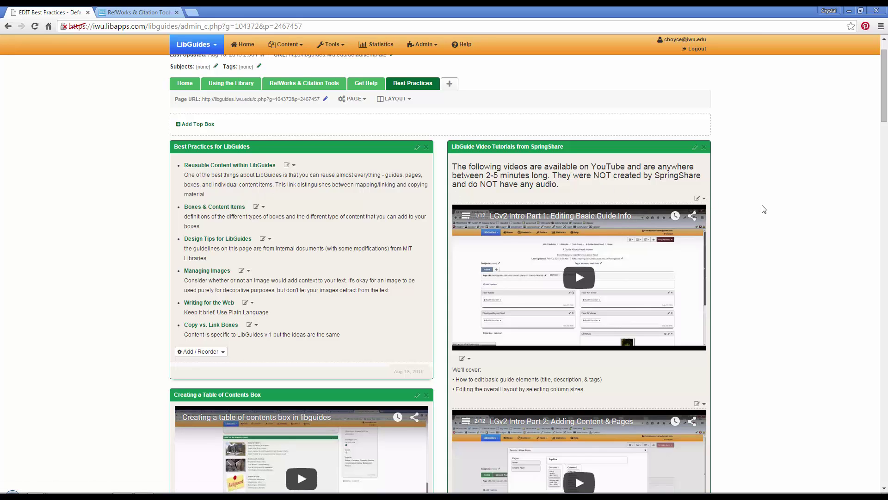
{"action": "scroll", "coordinate": [759, 213], "scroll_direction": "down", "scroll_amount": 5}
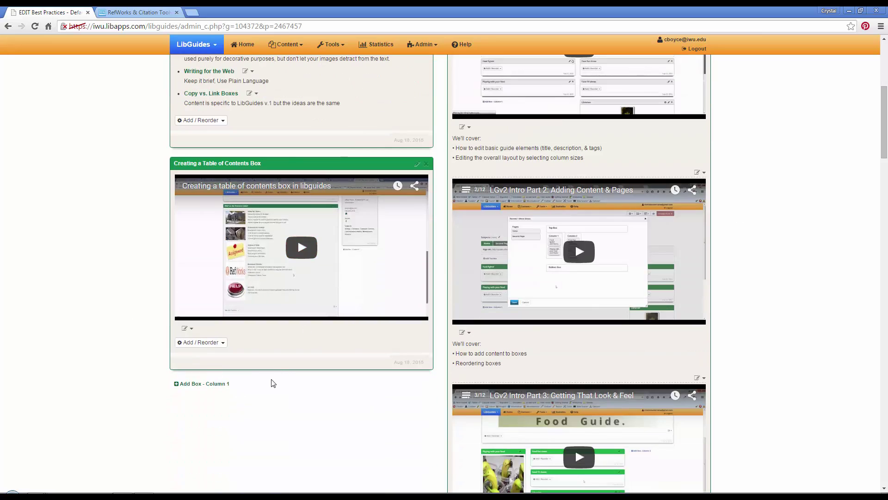
{"action": "scroll", "coordinate": [273, 383], "scroll_direction": "up", "scroll_amount": 5}
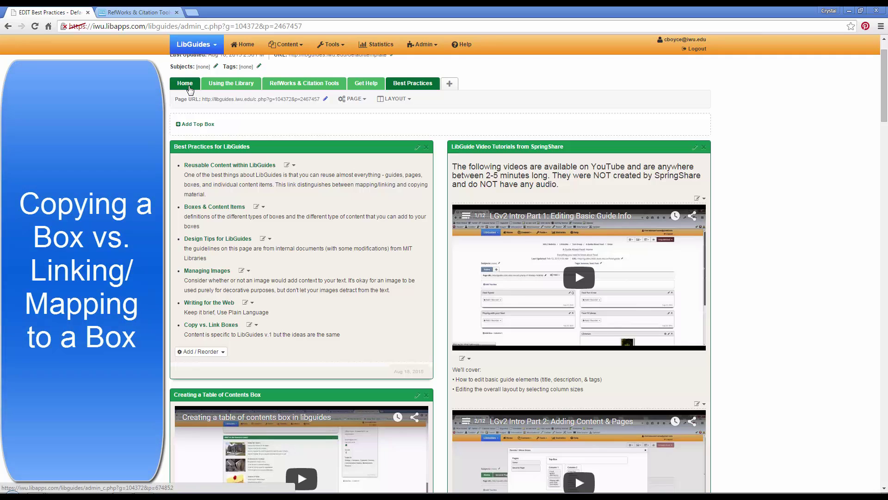
Step: On the Home page, start adding a reused existing box to Column 1, with Default Template as the source guide
{"action": "left_click", "coordinate": [189, 86]}
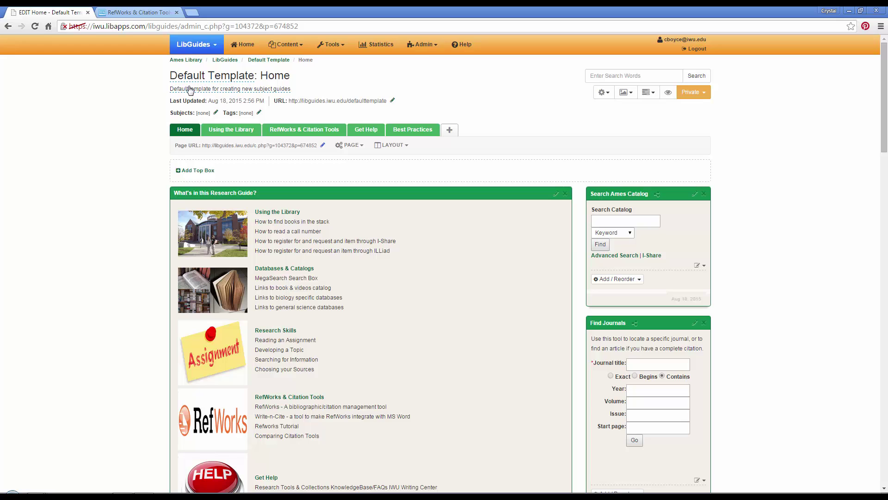
{"action": "left_click", "coordinate": [288, 44]}
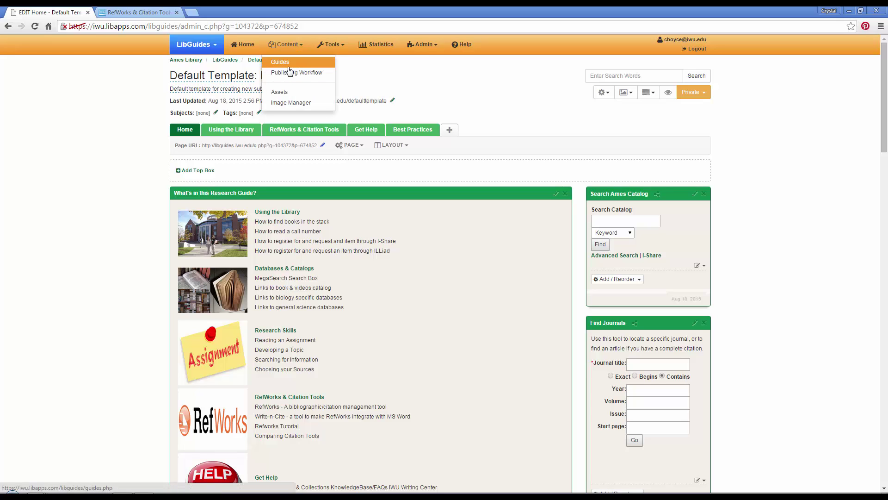
{"action": "left_click", "coordinate": [93, 204]}
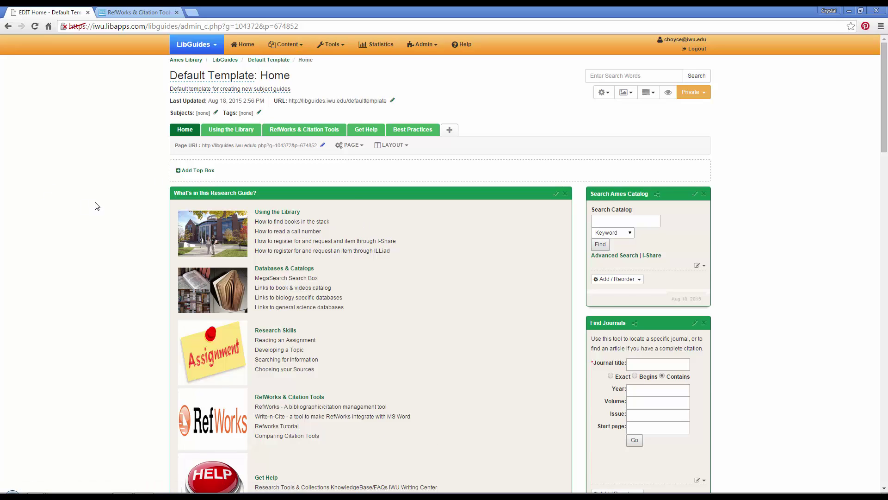
{"action": "scroll", "coordinate": [93, 204], "scroll_direction": "down", "scroll_amount": 4}
{"action": "scroll", "coordinate": [193, 473], "scroll_direction": "down", "scroll_amount": 4}
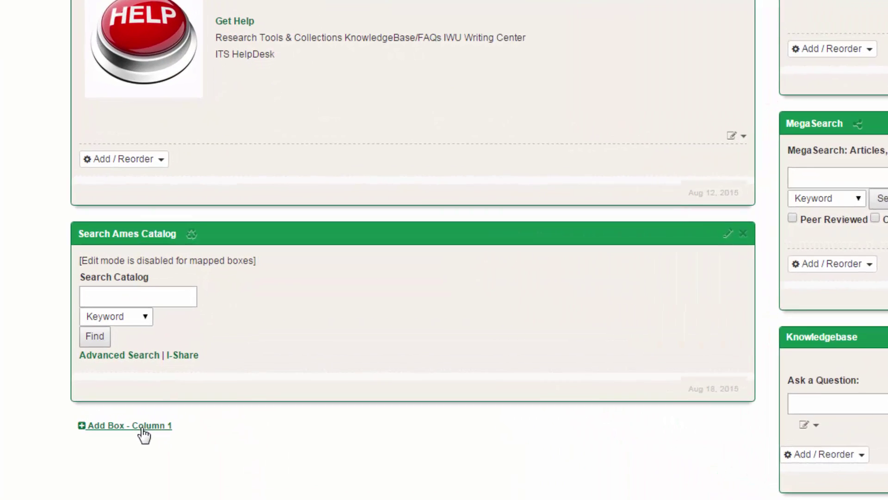
{"action": "left_click", "coordinate": [116, 458]}
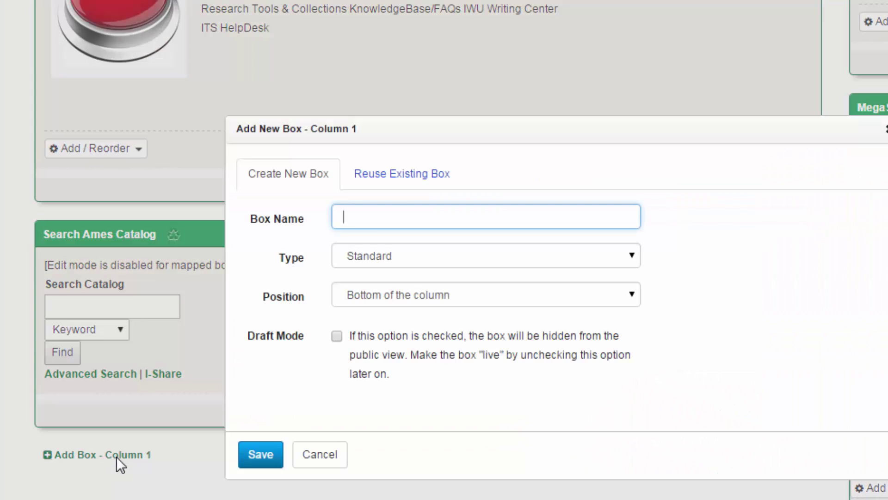
{"action": "left_click", "coordinate": [400, 180]}
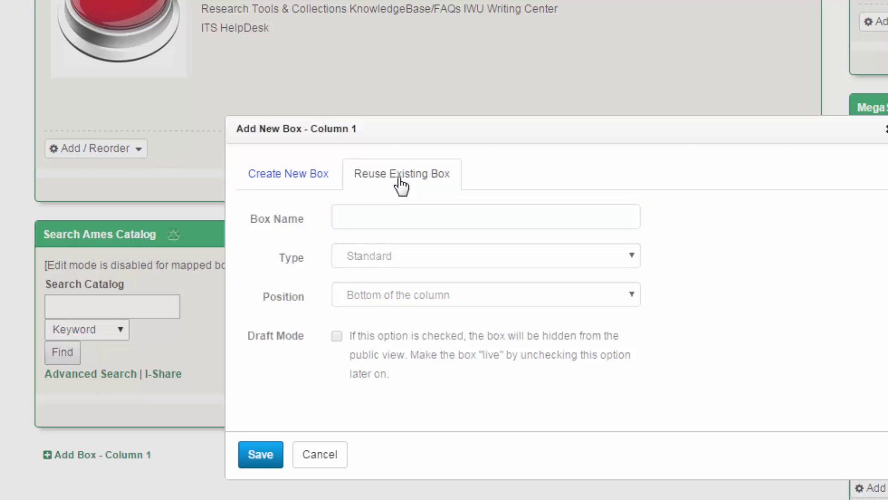
{"action": "left_click", "coordinate": [402, 276]}
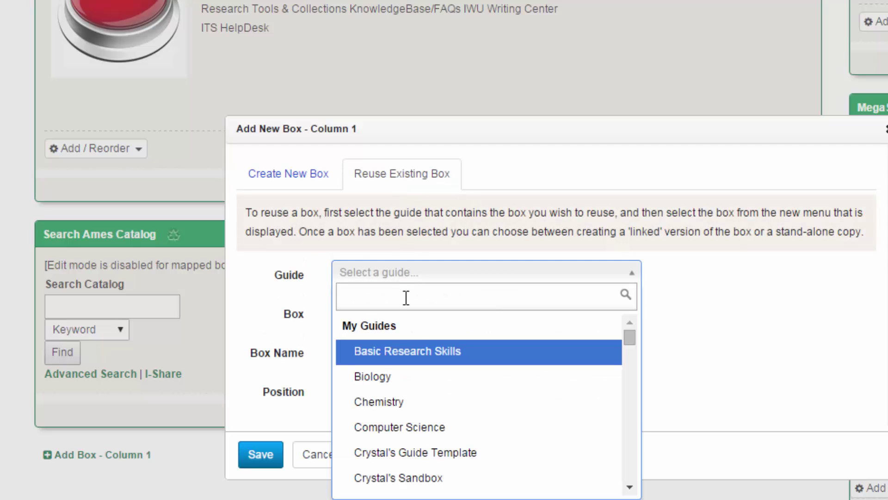
{"action": "type", "text": "defa"}
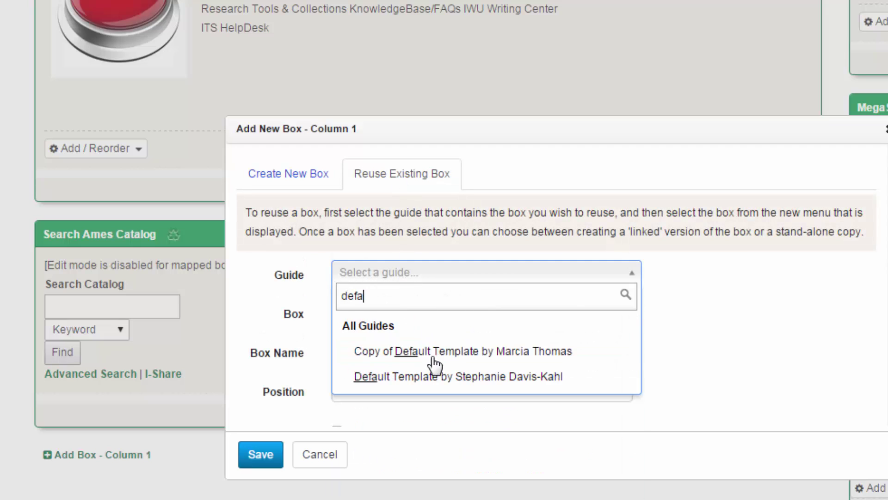
{"action": "left_click", "coordinate": [433, 377]}
Step: Choose the "What's in this Research Guide?" box, create it as a copy rather than mapping to the original, and save it
{"action": "left_click", "coordinate": [442, 319]}
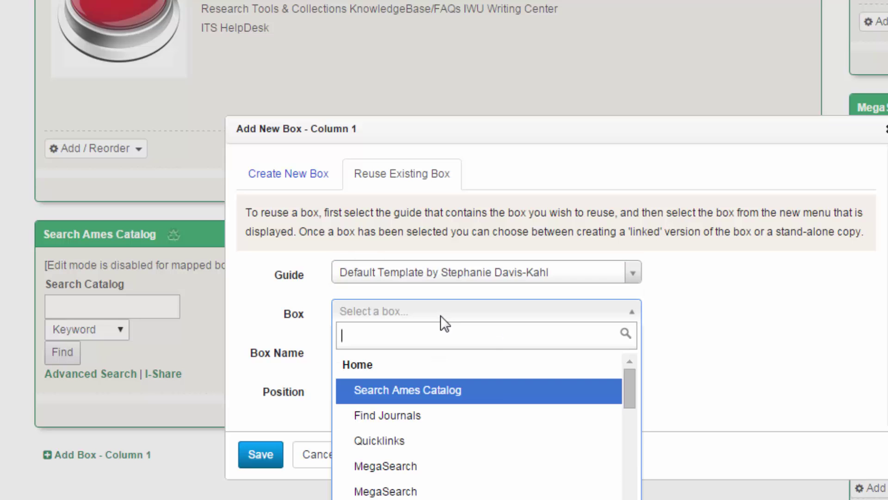
{"action": "scroll", "coordinate": [446, 443], "scroll_direction": "down", "scroll_amount": 2}
{"action": "scroll", "coordinate": [447, 445], "scroll_direction": "down", "scroll_amount": 2}
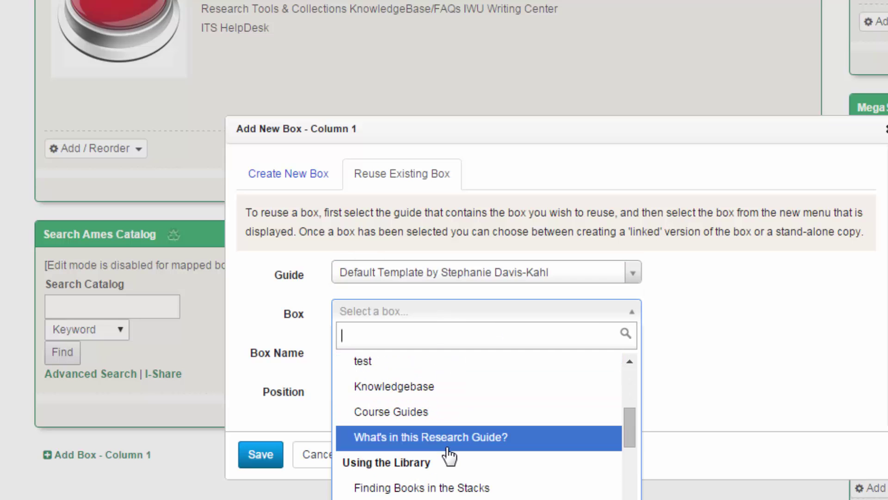
{"action": "scroll", "coordinate": [67, 307], "scroll_direction": "up", "scroll_amount": 10}
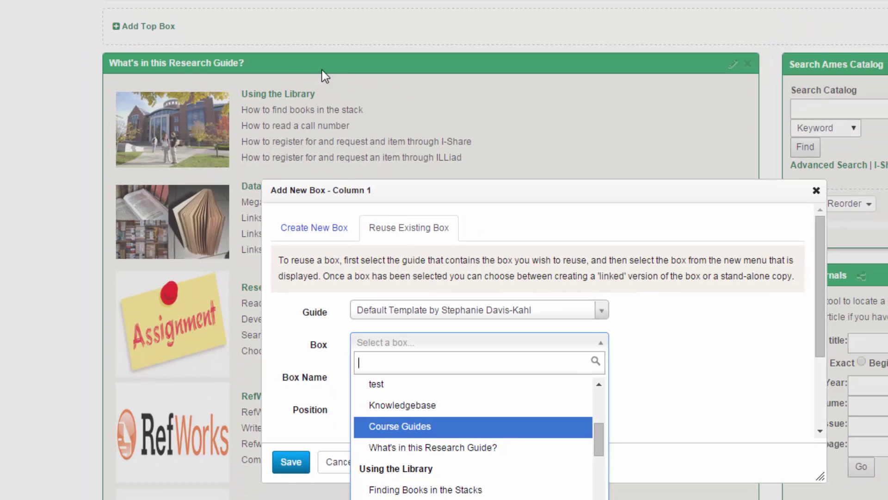
{"action": "left_click", "coordinate": [380, 441]}
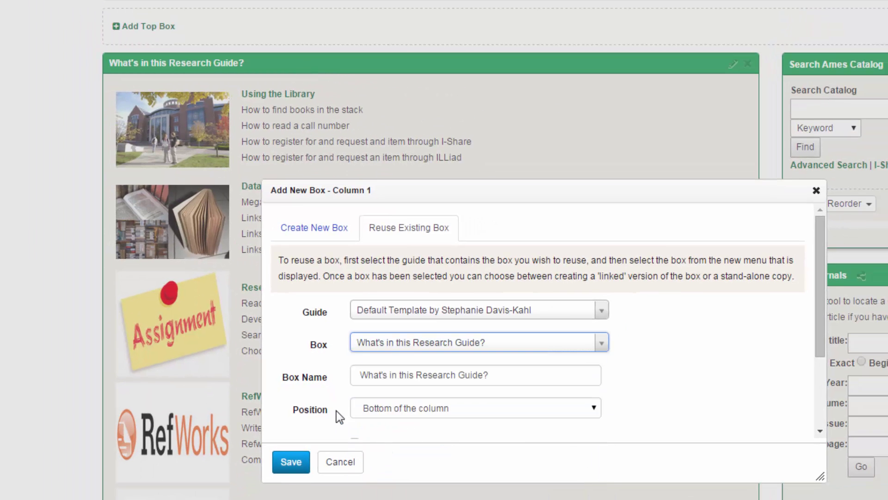
{"action": "scroll", "coordinate": [335, 401], "scroll_direction": "down", "scroll_amount": 3}
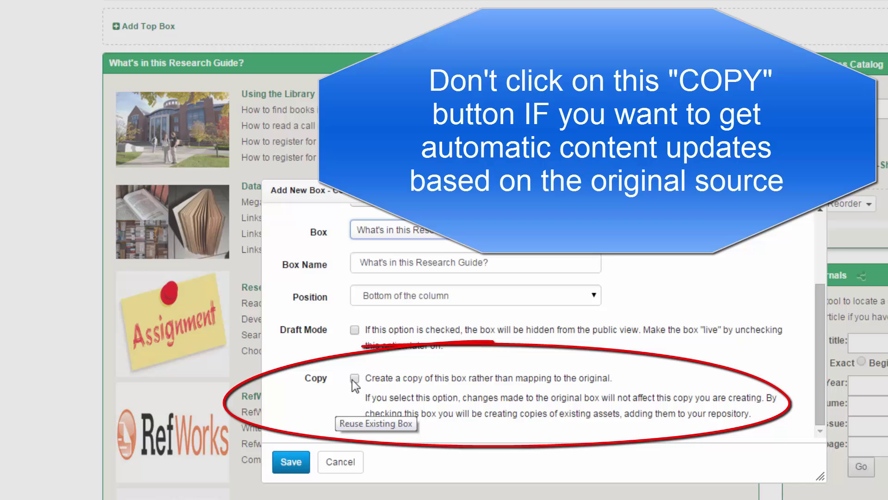
{"action": "left_click", "coordinate": [355, 378]}
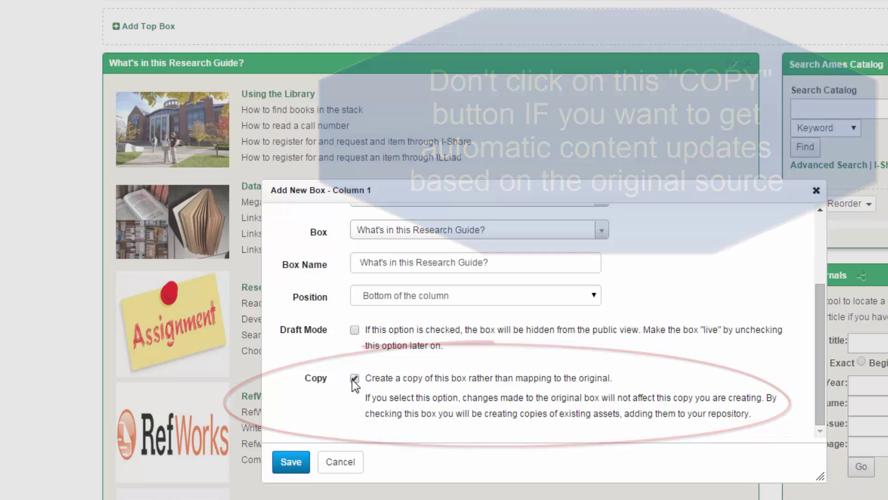
{"action": "left_click", "coordinate": [290, 465]}
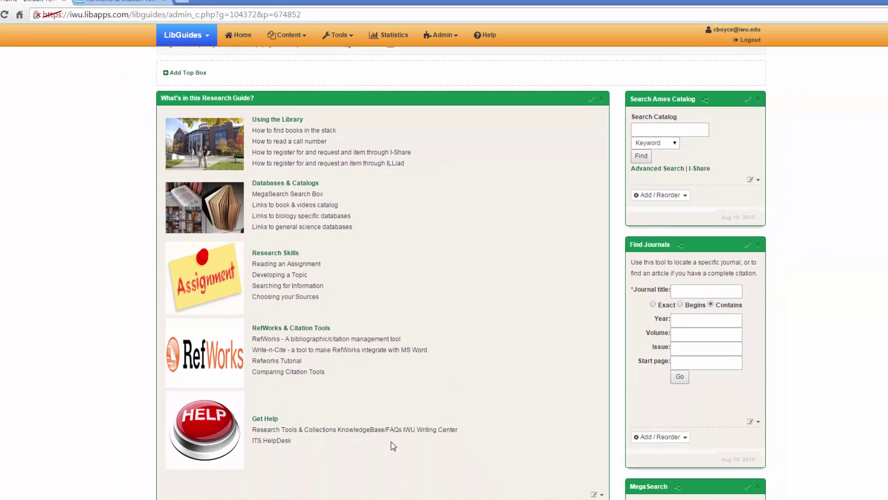
Step: Compare the copied "What's in this Research Guide?" box with the original above it in Column 1
{"action": "scroll", "coordinate": [307, 231], "scroll_direction": "down", "scroll_amount": 4}
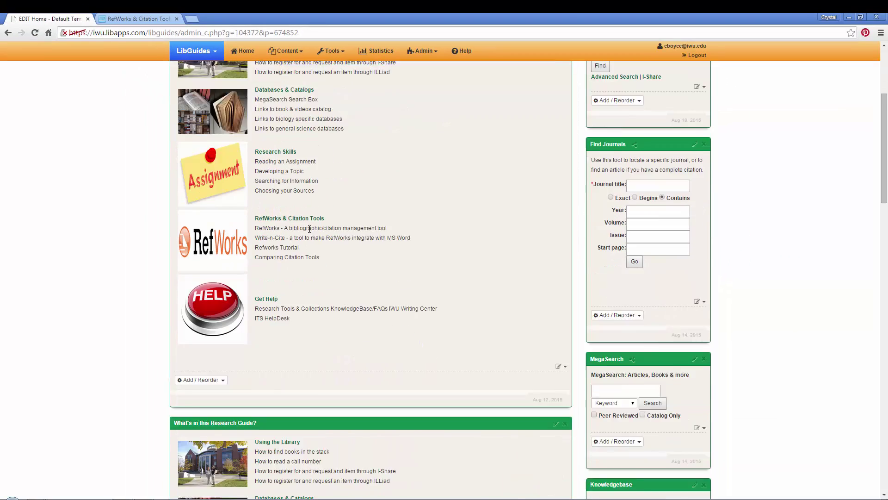
{"action": "scroll", "coordinate": [496, 395], "scroll_direction": "up", "scroll_amount": 4}
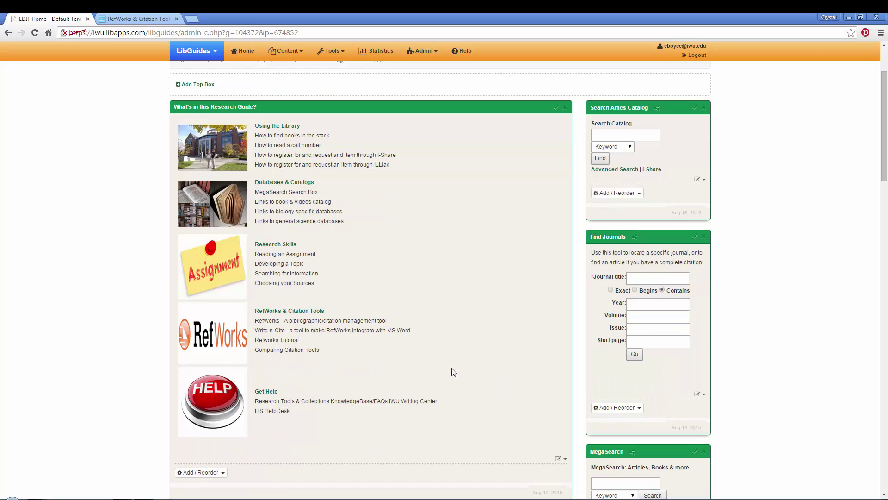
{"action": "scroll", "coordinate": [511, 340], "scroll_direction": "down", "scroll_amount": 5}
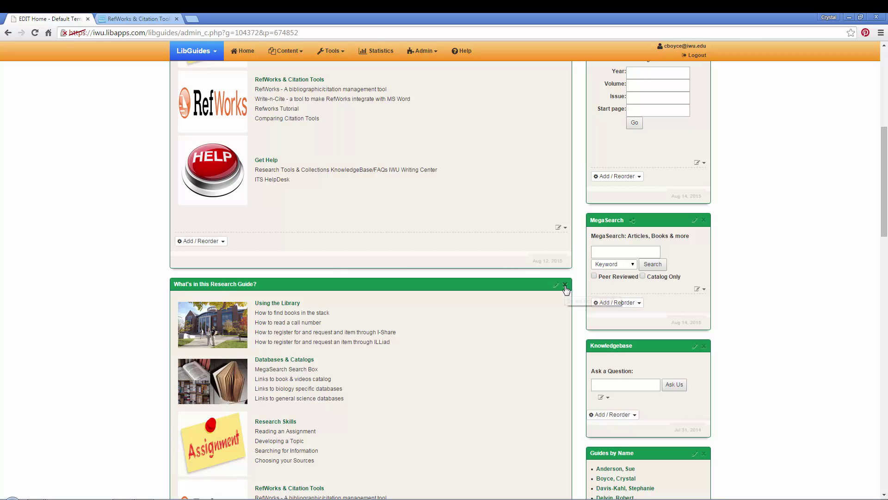
Step: Inspect the link settings of the "Using the Library" heading in the copied "What's in this Research Guide?" box, and cancel without changes
{"action": "scroll", "coordinate": [566, 289], "scroll_direction": "down", "scroll_amount": 2}
{"action": "scroll", "coordinate": [540, 369], "scroll_direction": "down", "scroll_amount": 2}
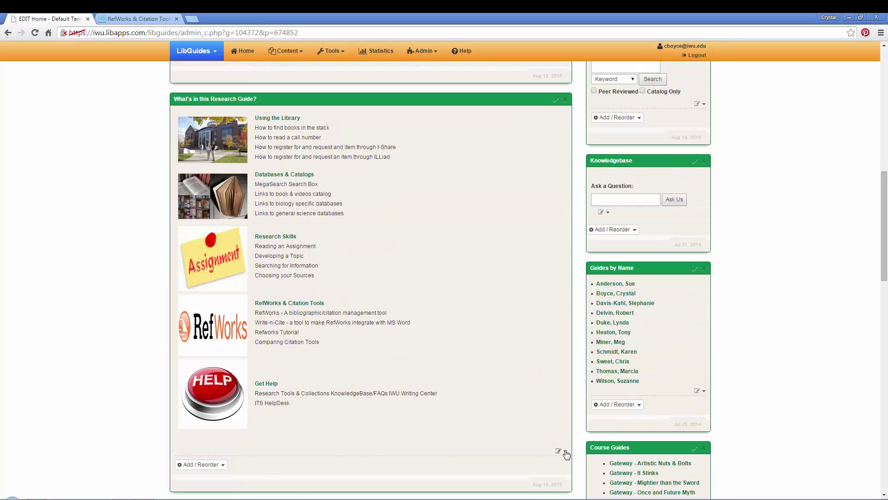
{"action": "left_click", "coordinate": [562, 450]}
{"action": "left_click", "coordinate": [577, 463]}
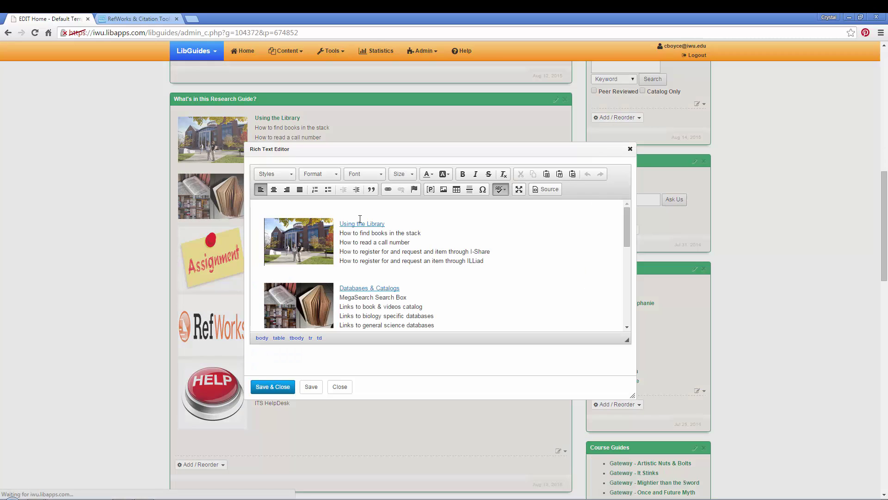
{"action": "left_click", "coordinate": [388, 189]}
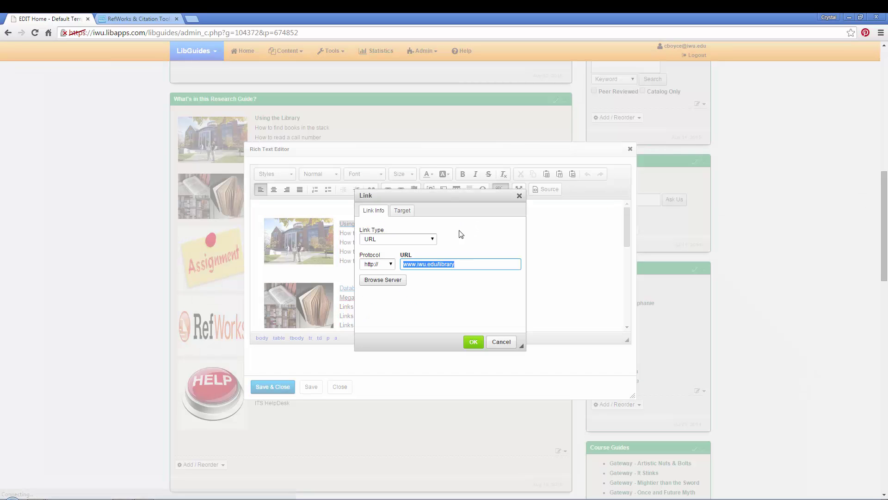
{"action": "left_click", "coordinate": [501, 341]}
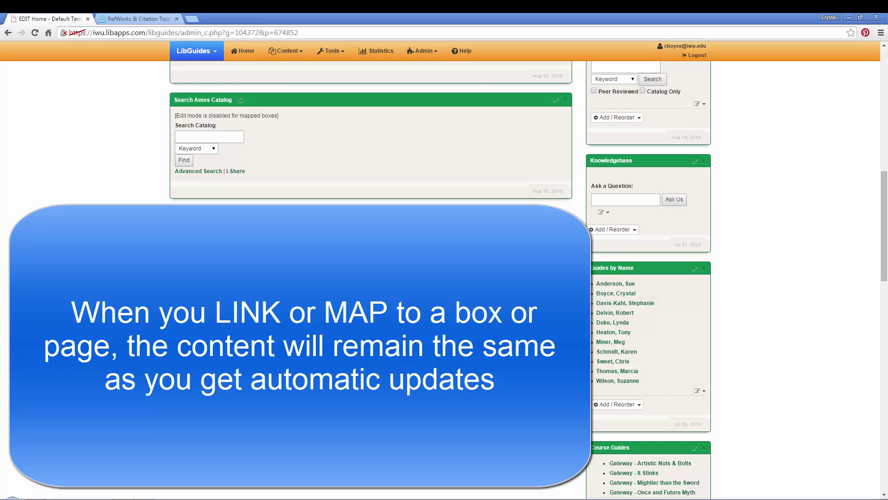
Step: On the Using the Library page, start adding a reused existing box to Column 2, with Default Template as the source guide
{"action": "scroll", "coordinate": [224, 374], "scroll_direction": "up", "scroll_amount": 11}
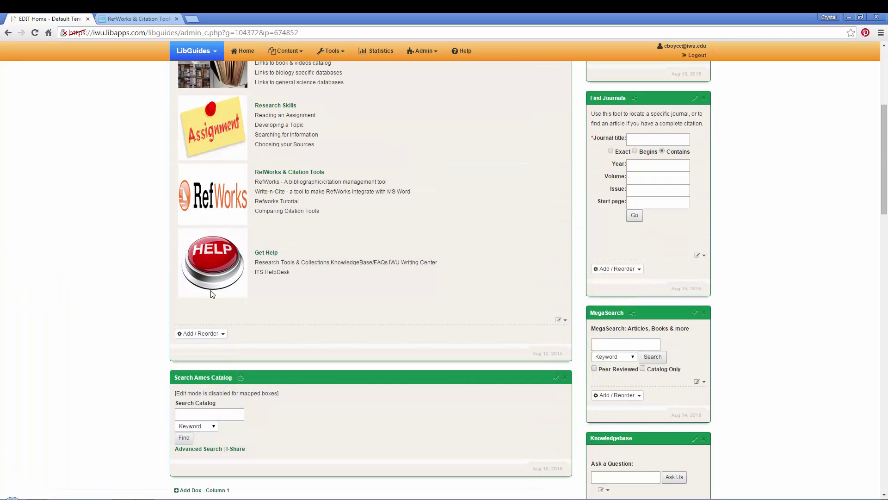
{"action": "left_click", "coordinate": [249, 135]}
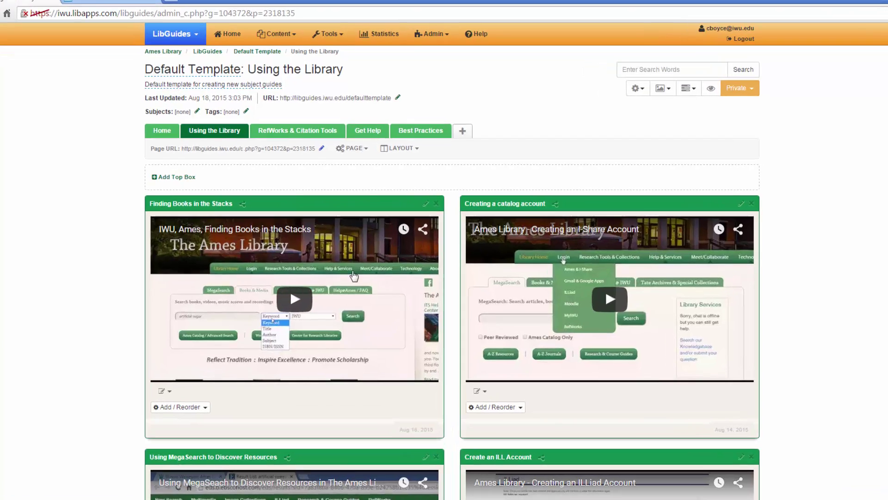
{"action": "scroll", "coordinate": [505, 315], "scroll_direction": "down", "scroll_amount": 5}
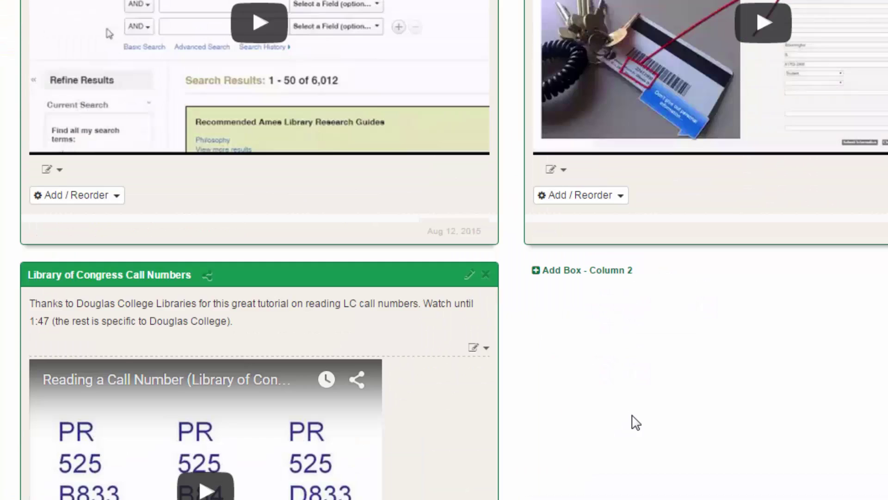
{"action": "left_click", "coordinate": [623, 273]}
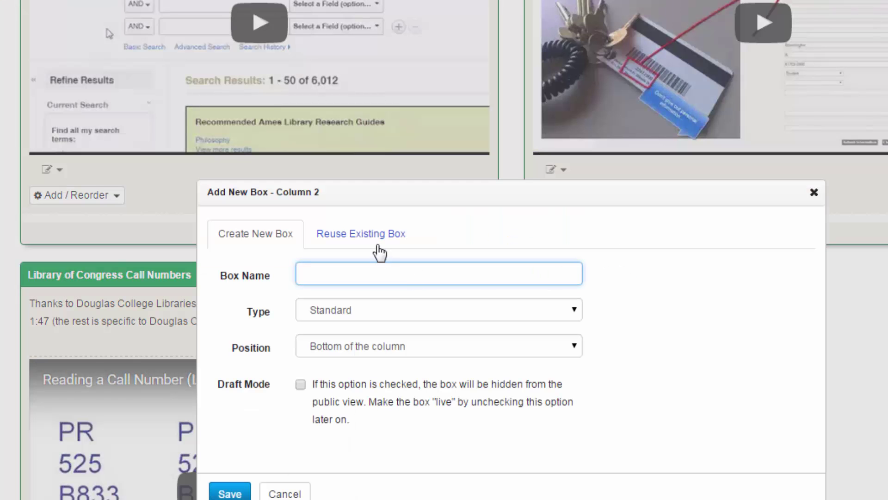
{"action": "left_click", "coordinate": [377, 245]}
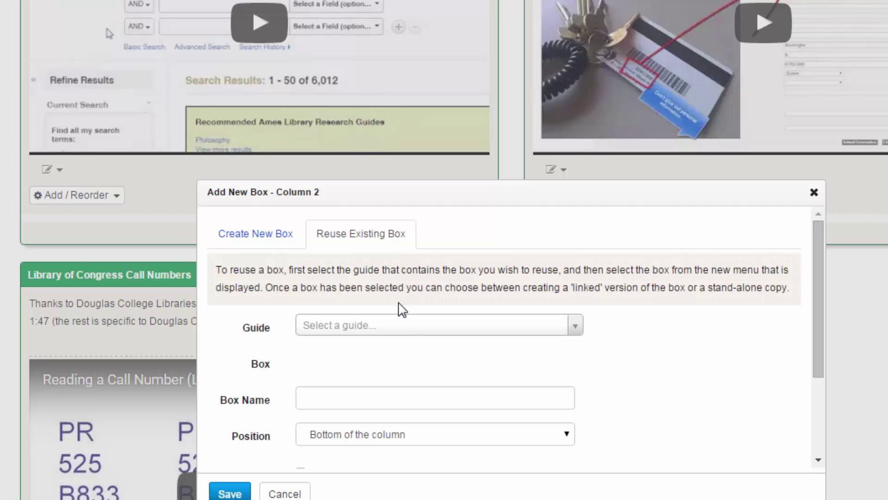
{"action": "left_click", "coordinate": [407, 331]}
{"action": "type", "text": "def"}
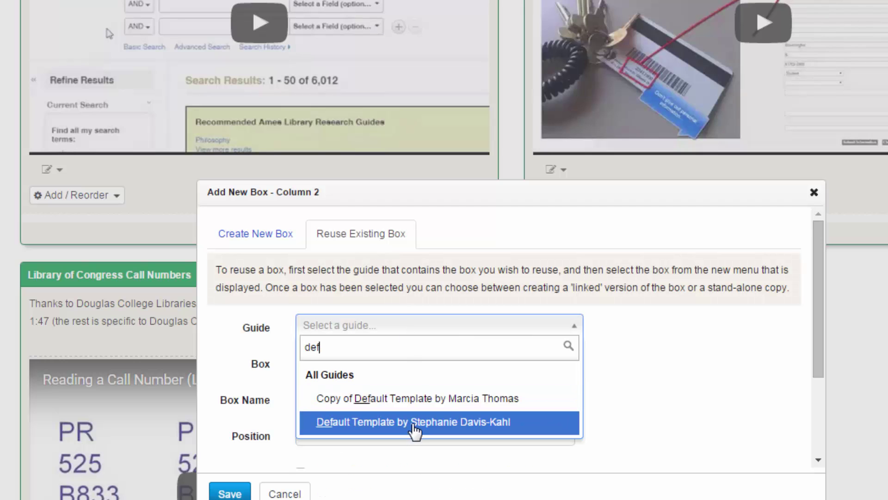
{"action": "left_click", "coordinate": [413, 424]}
Step: Choose the "Finding Books in the Stacks" box, leave it mapped to the original rather than copied, and save it
{"action": "left_click", "coordinate": [425, 372]}
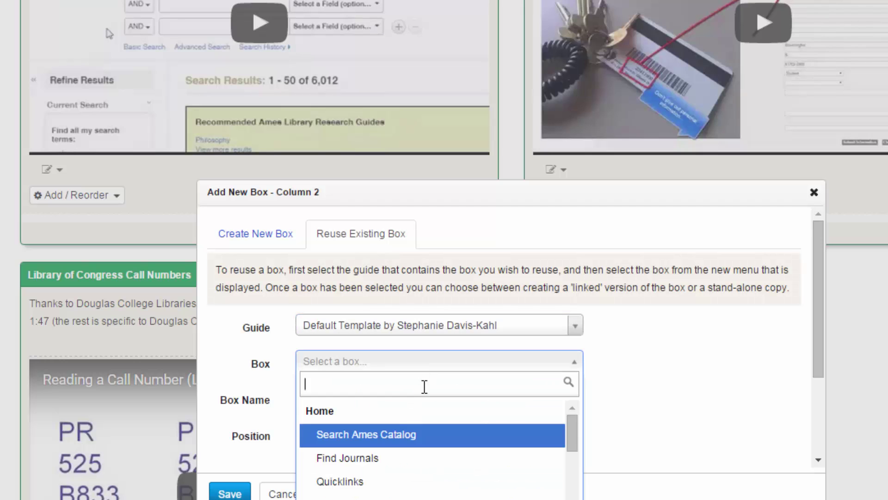
{"action": "scroll", "coordinate": [430, 412], "scroll_direction": "down", "scroll_amount": 5}
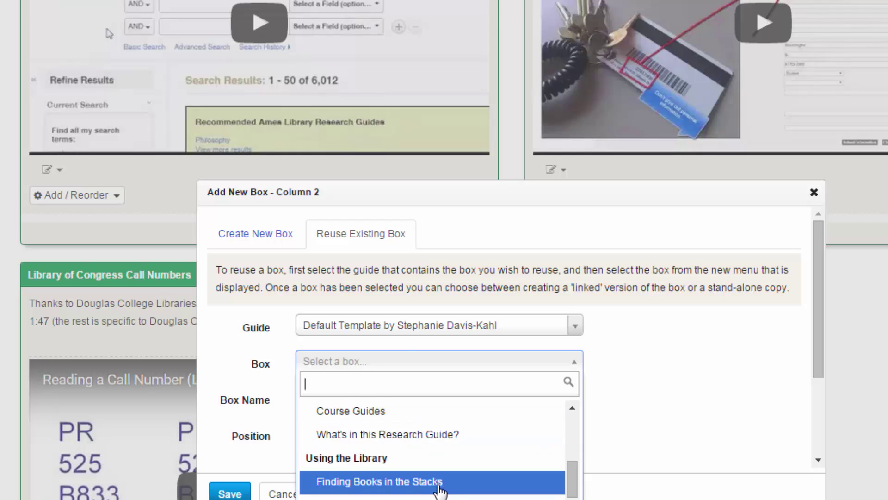
{"action": "left_click", "coordinate": [440, 491]}
{"action": "scroll", "coordinate": [485, 450], "scroll_direction": "down", "scroll_amount": 3}
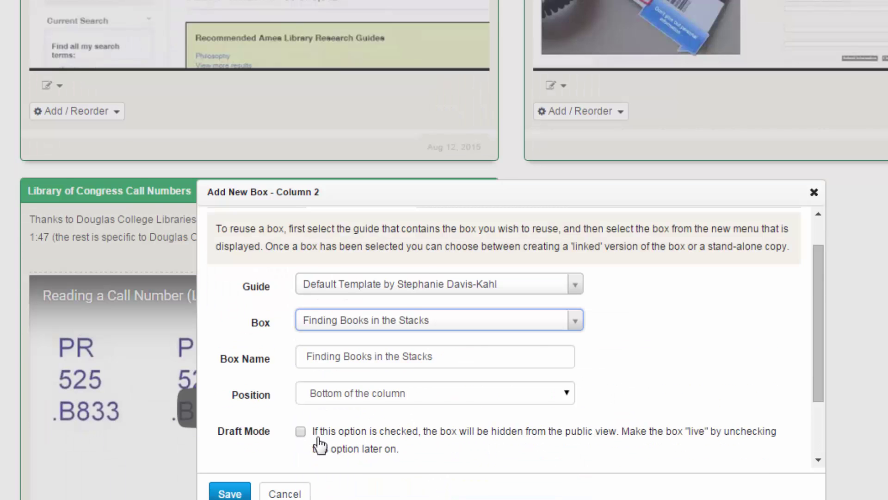
{"action": "scroll", "coordinate": [319, 447], "scroll_direction": "down", "scroll_amount": 2}
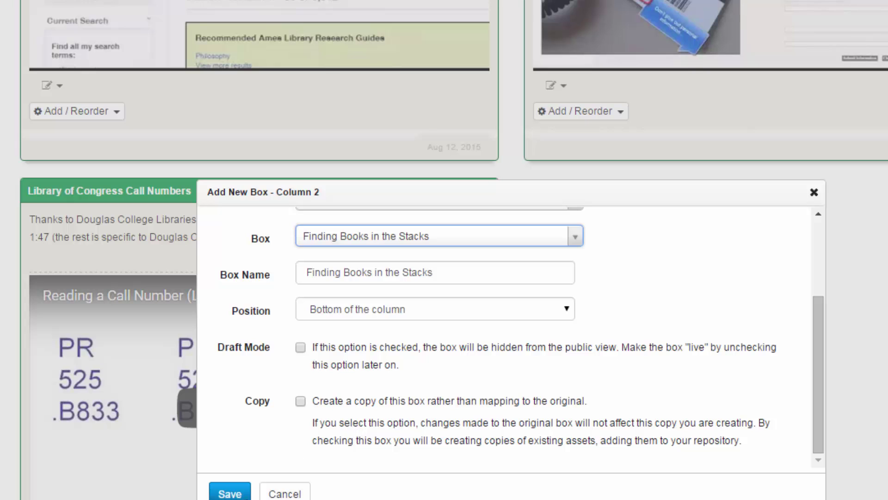
{"action": "left_click", "coordinate": [230, 493]}
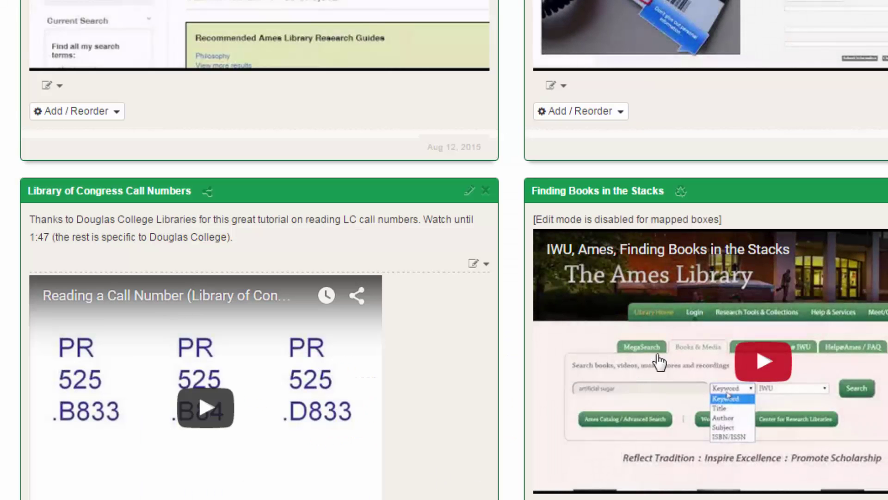
Step: Check the mapping information of the mapped "Finding Books in the Stacks" box and review where the original is reused, cancelling its deletion
{"action": "left_click", "coordinate": [681, 191]}
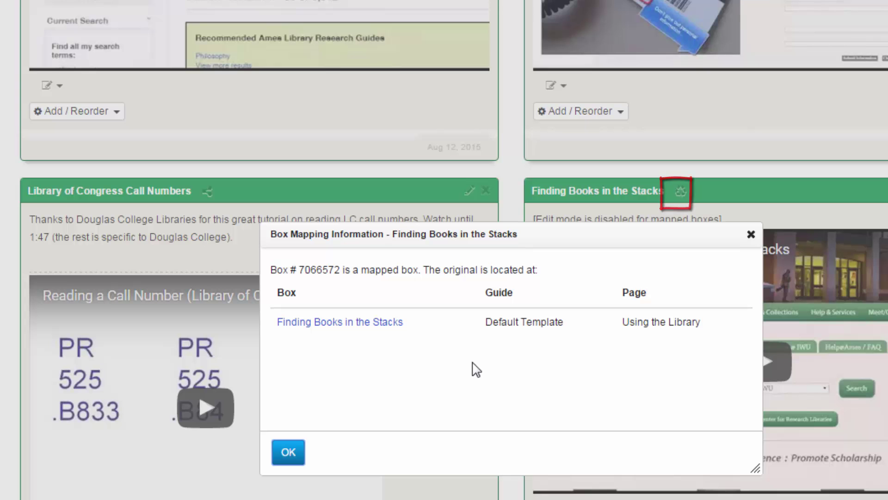
{"action": "left_click", "coordinate": [293, 458]}
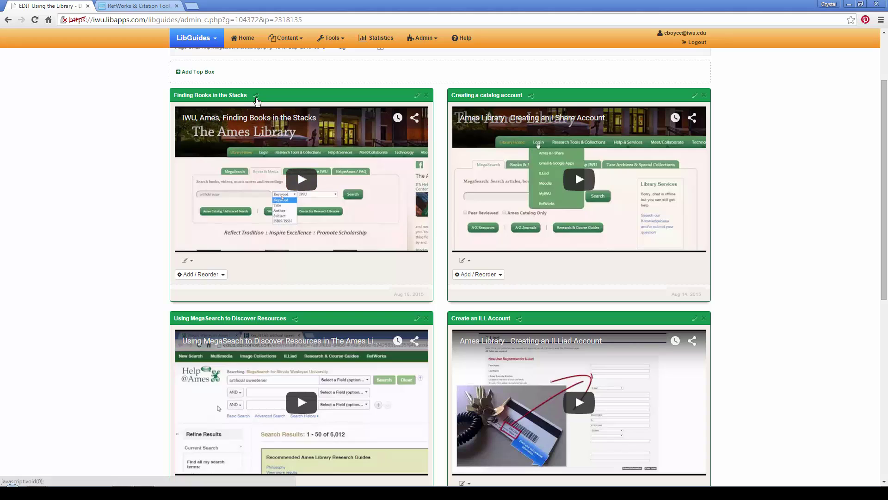
{"action": "mouse_move", "coordinate": [258, 101]}
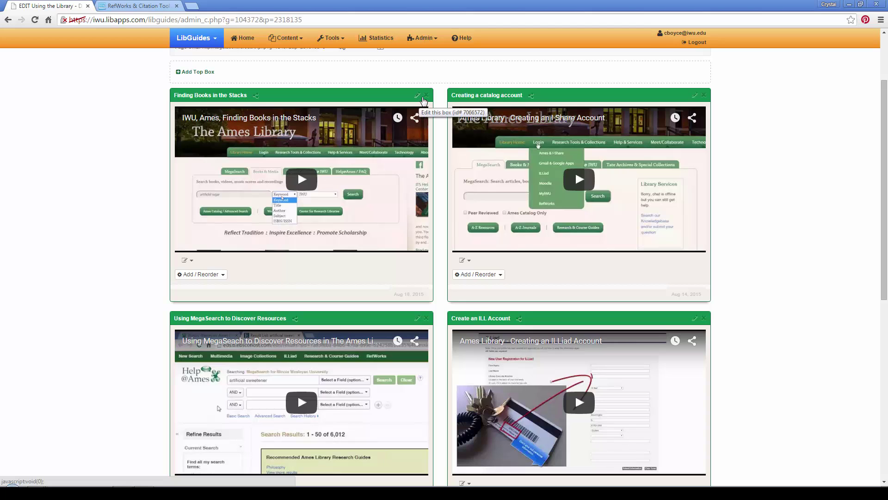
{"action": "left_click", "coordinate": [426, 95]}
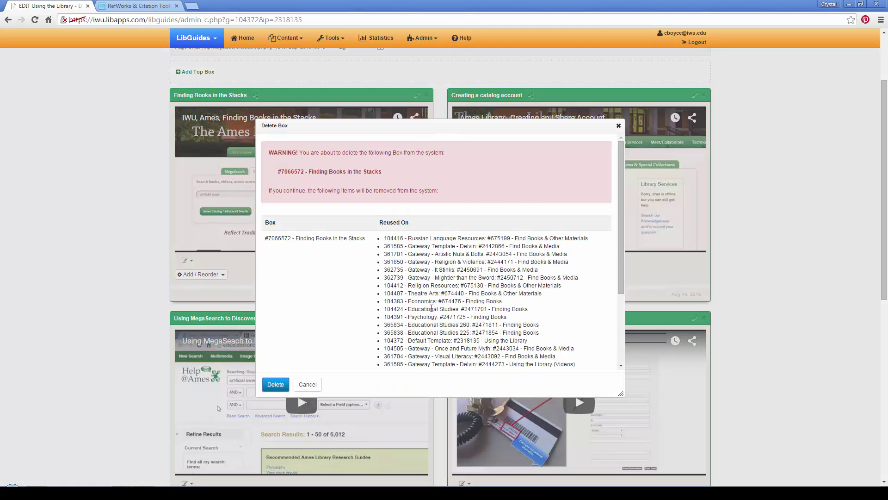
{"action": "scroll", "coordinate": [432, 308], "scroll_direction": "down", "scroll_amount": 3}
{"action": "scroll", "coordinate": [431, 308], "scroll_direction": "up", "scroll_amount": 3}
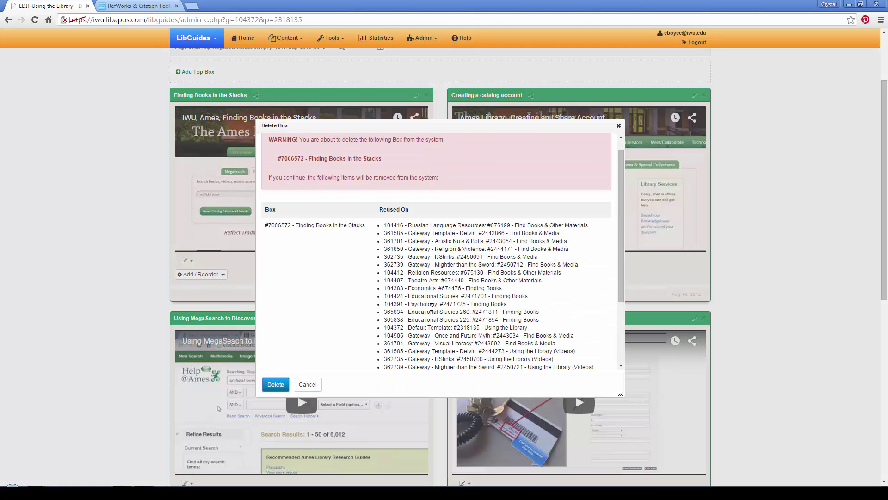
{"action": "left_click", "coordinate": [308, 385]}
Step: Start adding a reused existing page to the guide, with Default Template as the source guide
{"action": "scroll", "coordinate": [288, 324], "scroll_direction": "down", "scroll_amount": 6}
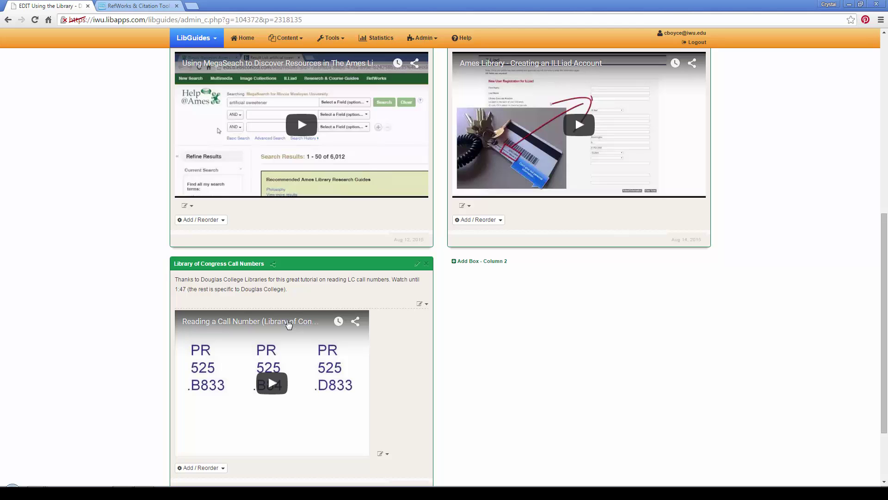
{"action": "scroll", "coordinate": [289, 324], "scroll_direction": "up", "scroll_amount": 8}
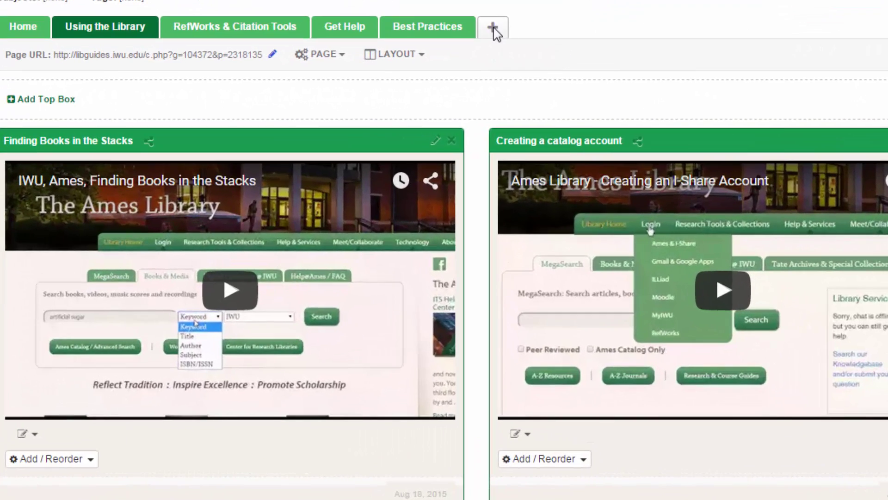
{"action": "left_click", "coordinate": [493, 29]}
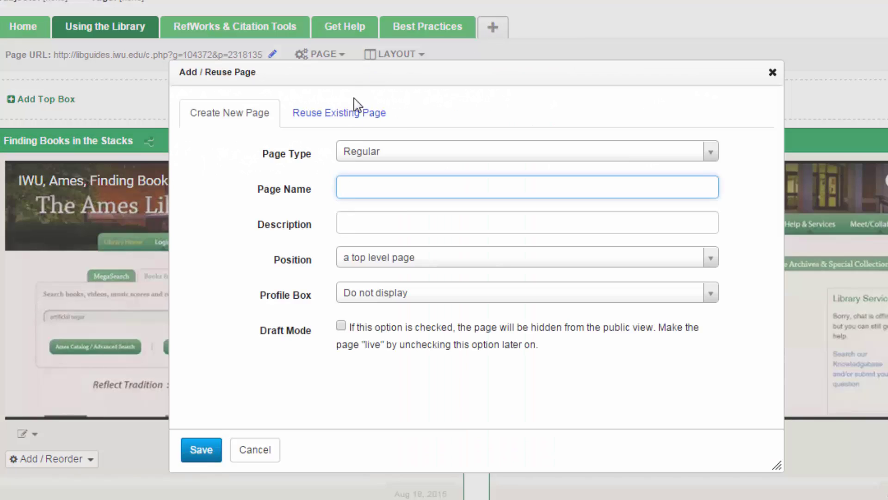
{"action": "left_click", "coordinate": [356, 113]}
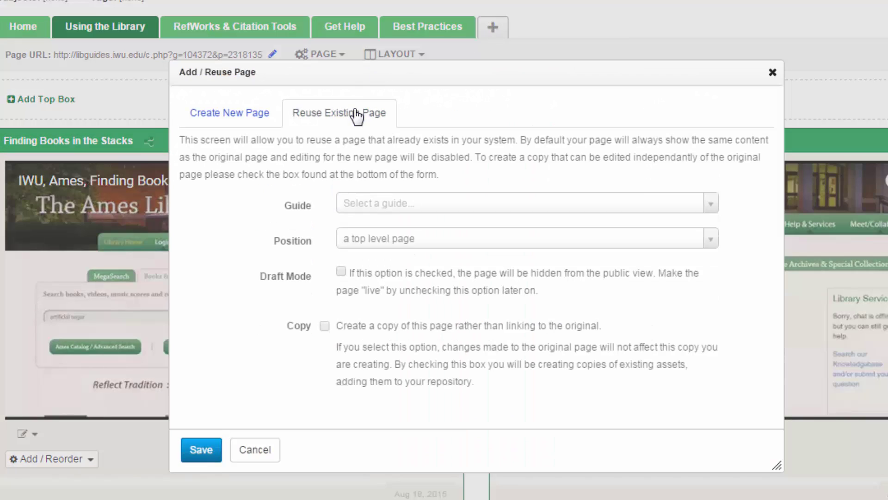
{"action": "left_click", "coordinate": [464, 204]}
{"action": "scroll", "coordinate": [475, 313], "scroll_direction": "down", "scroll_amount": 3}
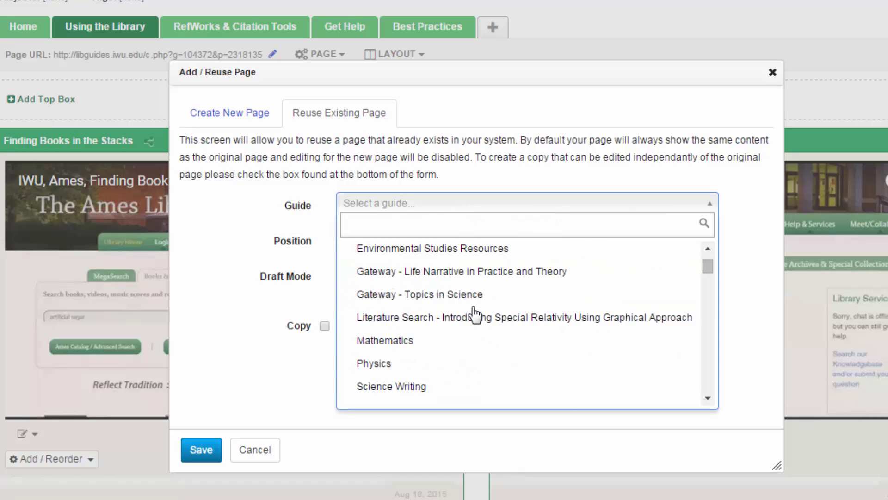
{"action": "type", "text": "def"}
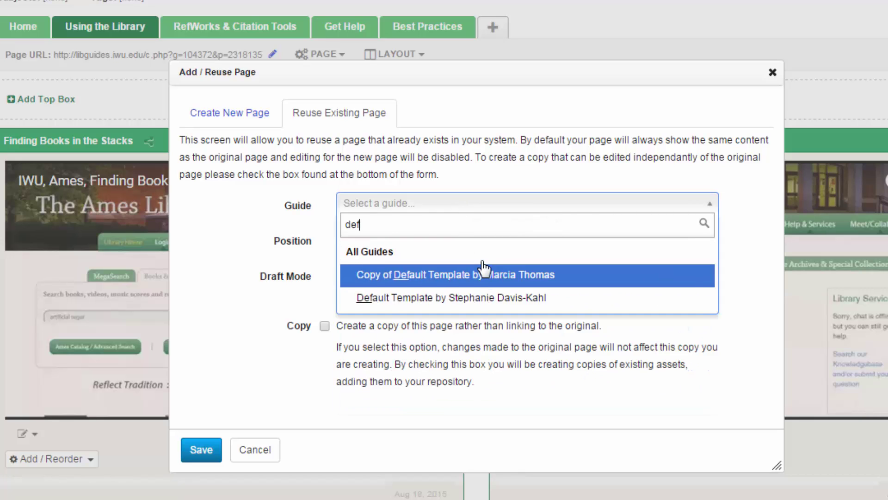
{"action": "left_click", "coordinate": [484, 299]}
Step: Choose the Get Help page, name it "Get Help - page 2", keep it linked to the original as a top level page, and save it
{"action": "left_click", "coordinate": [436, 240]}
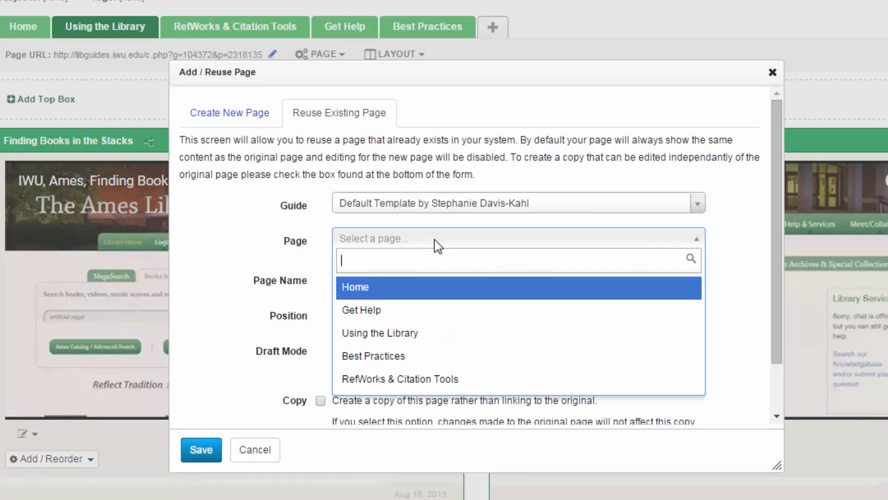
{"action": "left_click", "coordinate": [434, 314]}
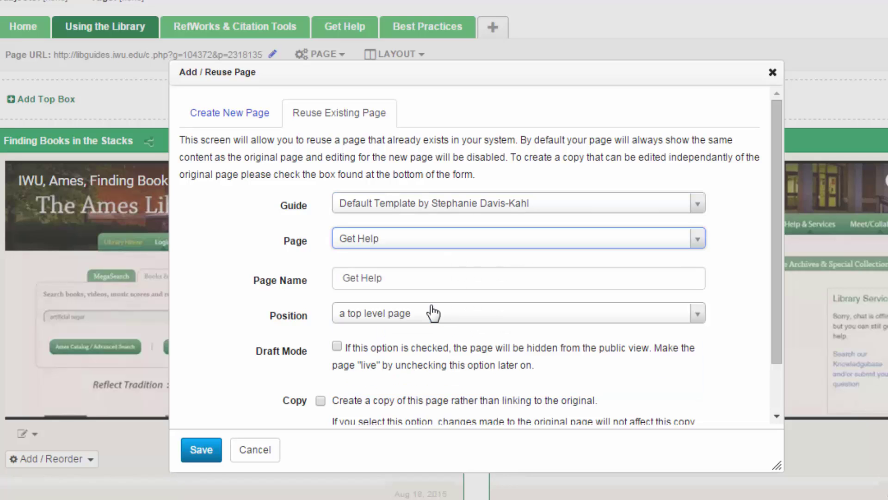
{"action": "left_click_drag", "start_coordinate": [383, 279], "coordinate": [268, 280]}
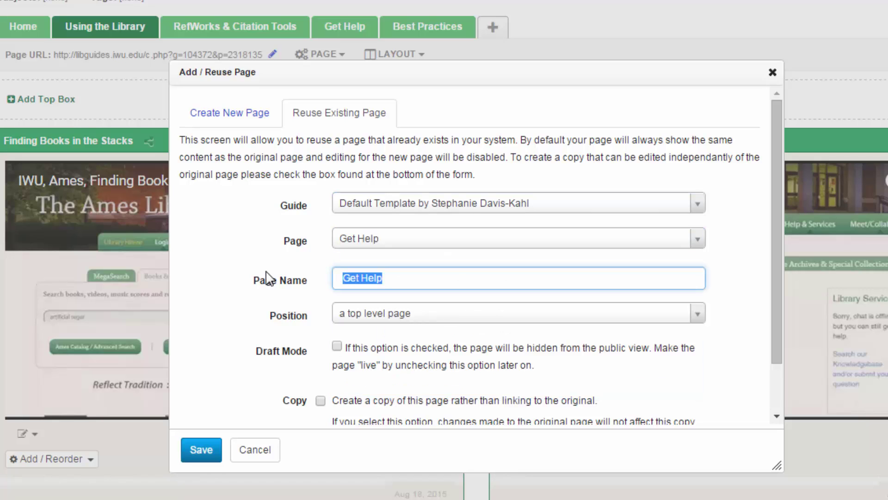
{"action": "key", "text": "End"}
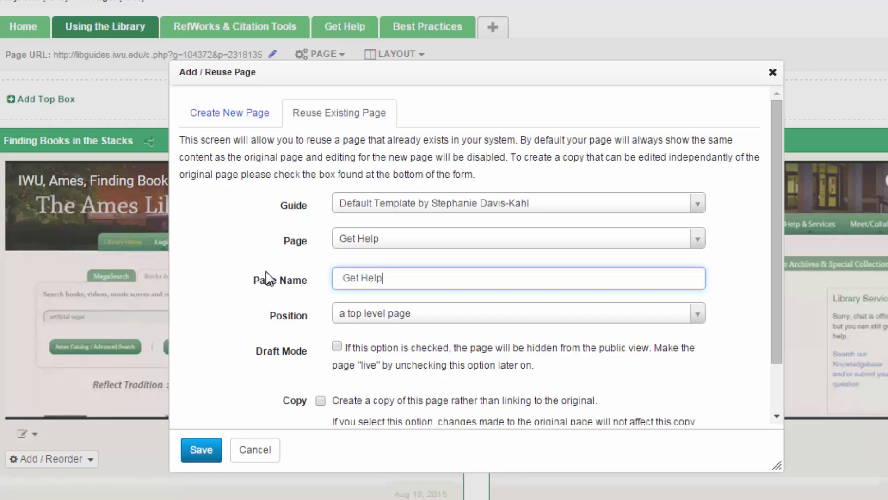
{"action": "type", "text": "- page 2"}
{"action": "scroll", "coordinate": [320, 319], "scroll_direction": "down", "scroll_amount": 2}
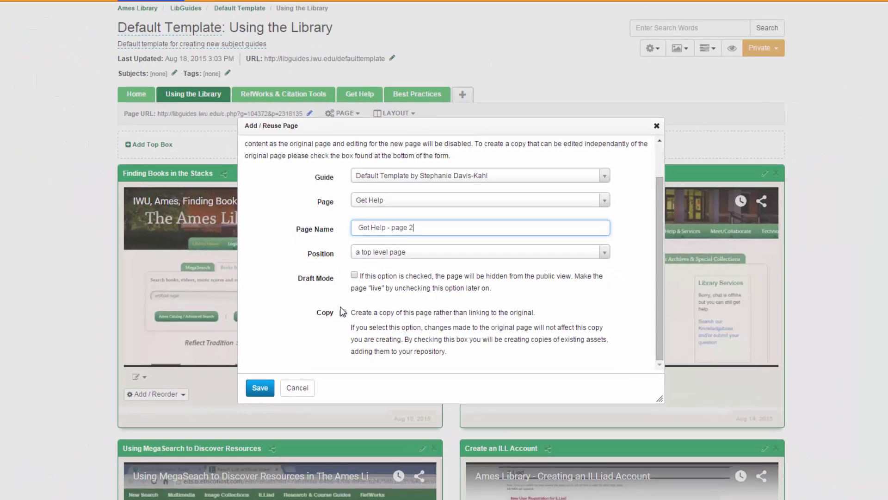
{"action": "key", "text": "Return"}
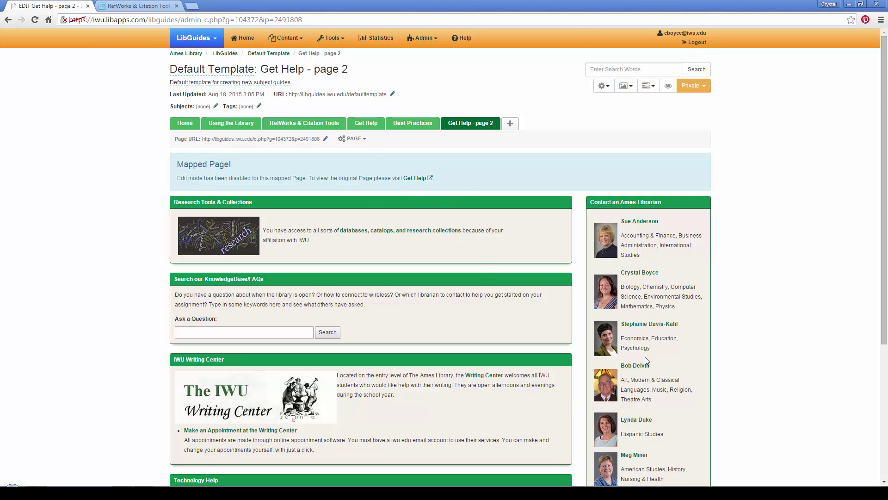
Step: Compare the editable original Get Help page with the mapped "Get Help - page 2" page
{"action": "left_click", "coordinate": [426, 133]}
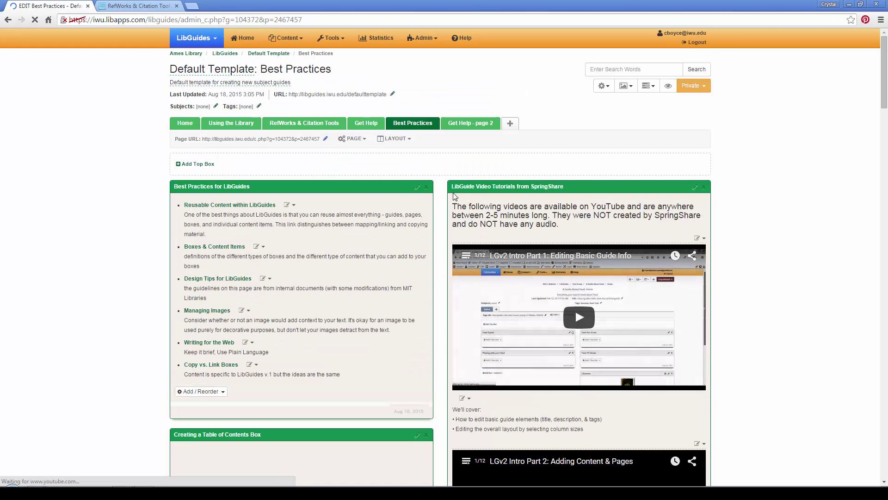
{"action": "left_click", "coordinate": [366, 123]}
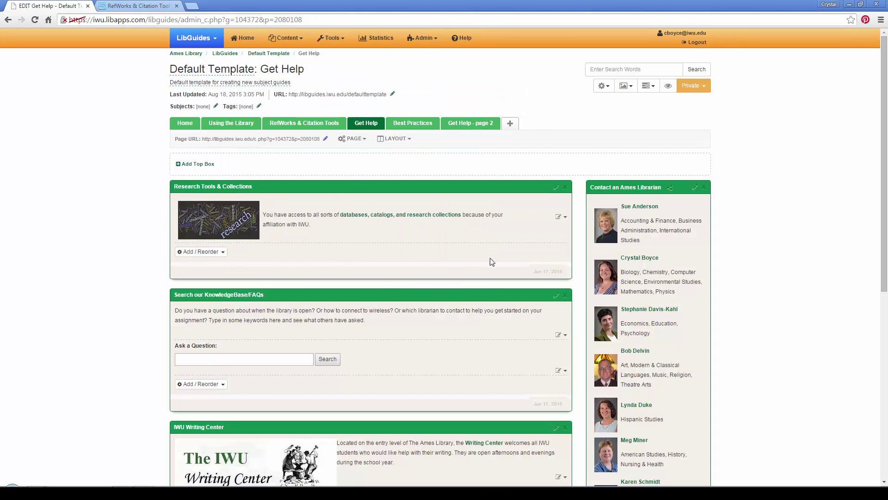
{"action": "left_click", "coordinate": [468, 123]}
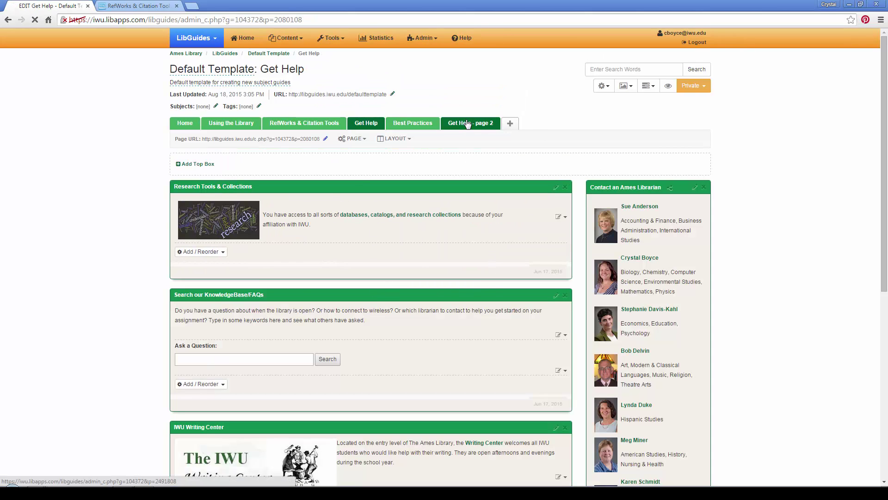